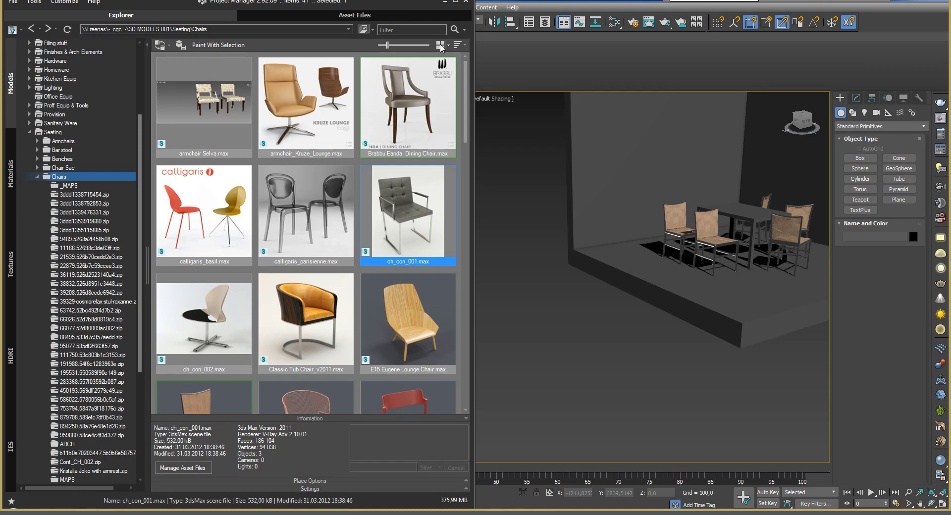
# Try opening the ch_con_001 thumbnail with Open with Associated Application from its actions menu.
pyautogui.rightClick(393, 225)
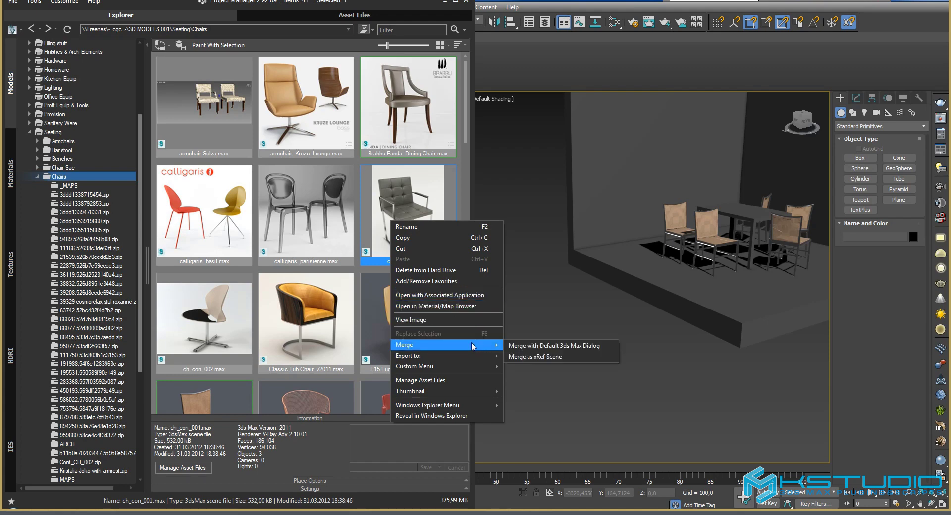
pyautogui.click(471, 296)
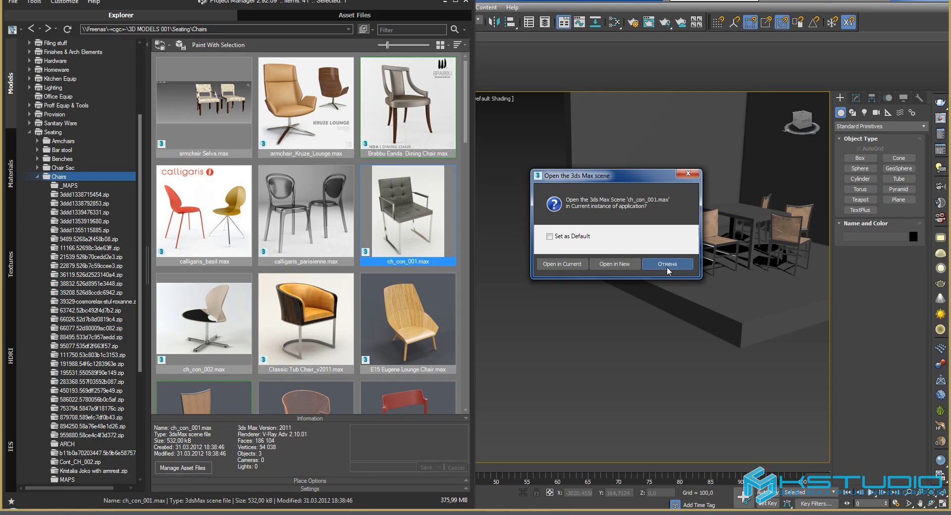
# Cancel the open-scene prompt and bring back the ch_con_001 actions menu to see Export to formats.
pyautogui.click(668, 264)
pyautogui.rightClick(403, 219)
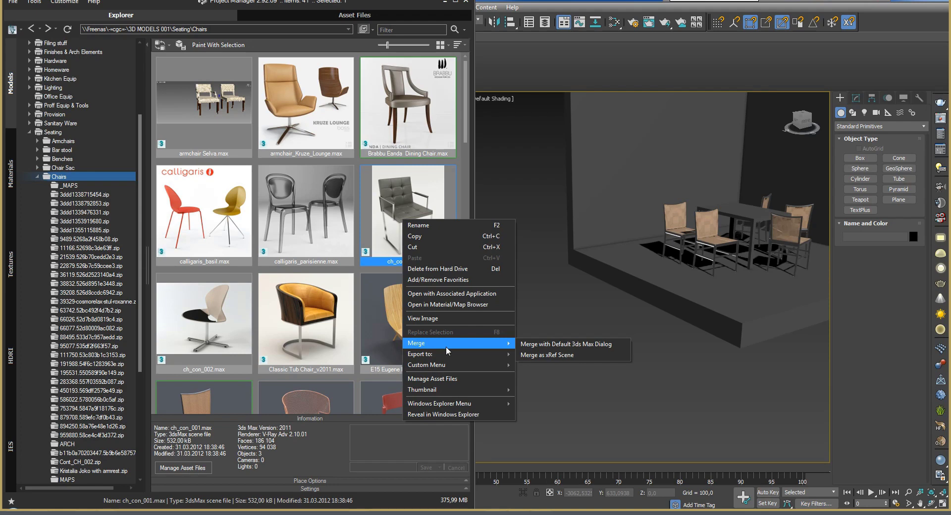
pyautogui.moveTo(455, 354)
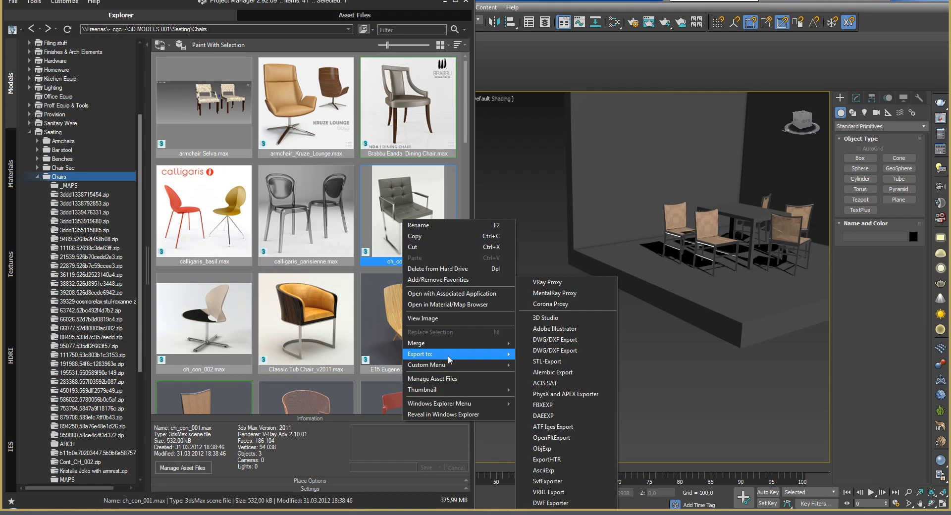
pyautogui.click(324, 296)
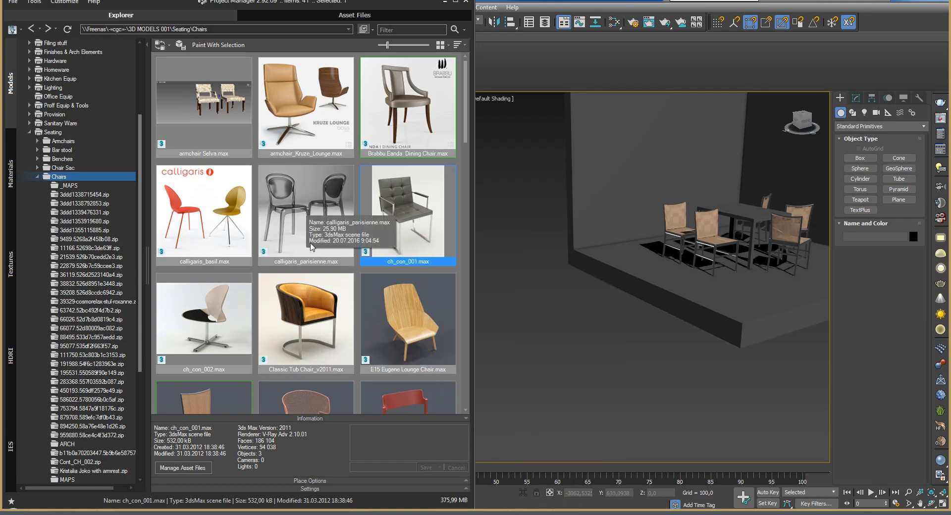
pyautogui.doubleClick(415, 215)
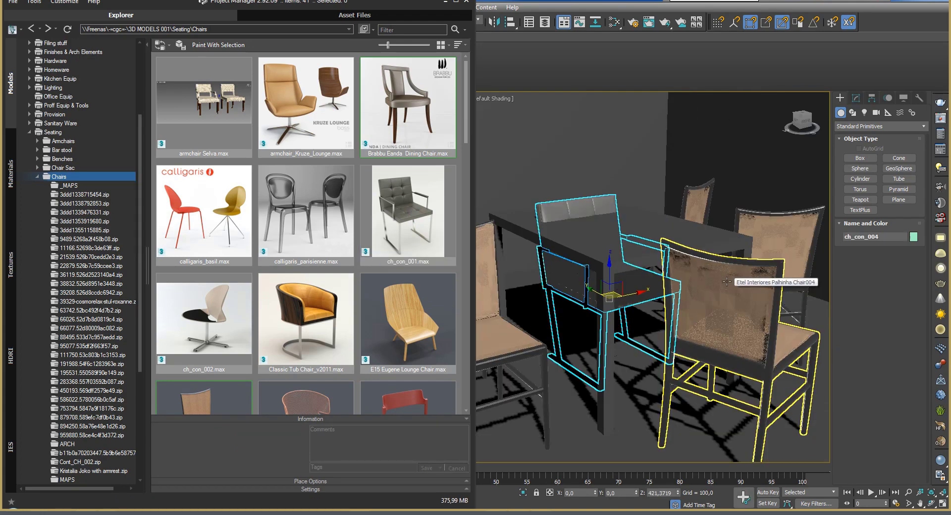
pyautogui.press('Delete')
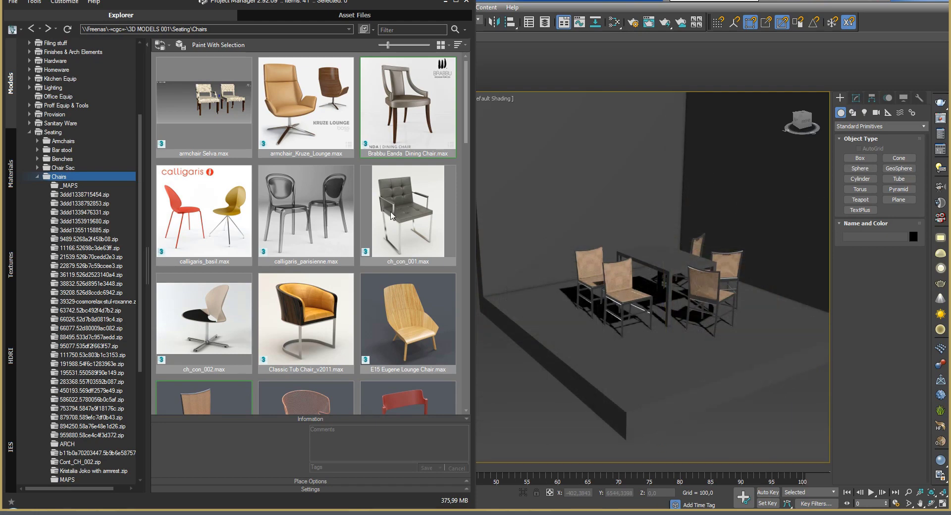
pyautogui.moveTo(395, 318); pyautogui.dragTo(527, 411)
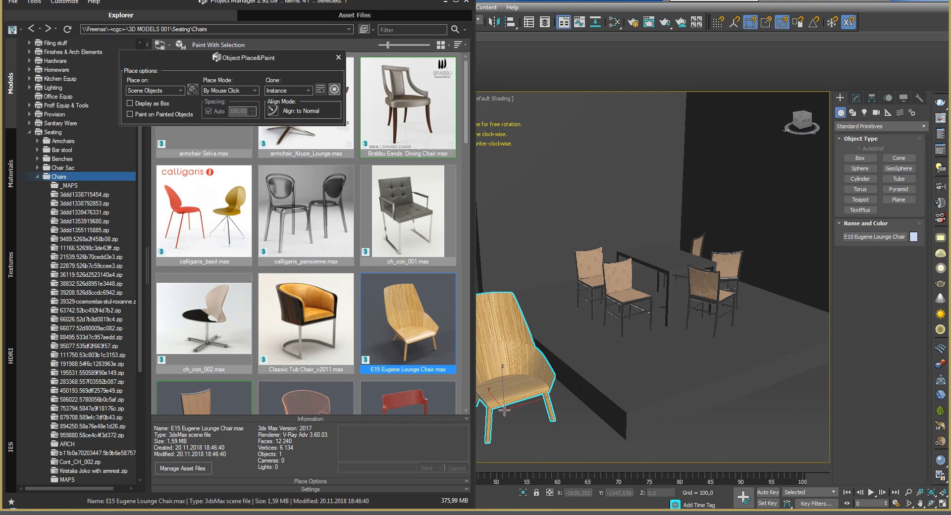
pyautogui.click(526, 423)
pyautogui.scroll(2, 535, 410)
pyautogui.scroll(1, 535, 410)
pyautogui.rightClick(535, 410)
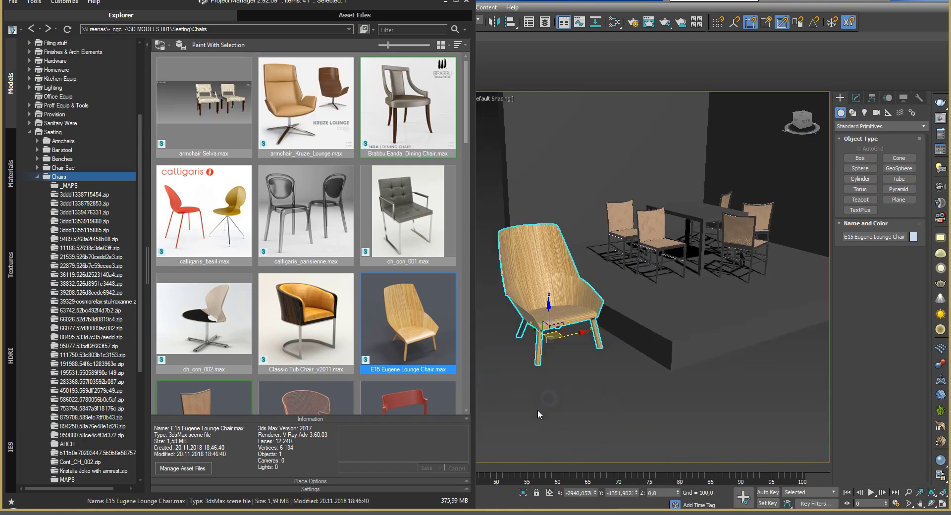
pyautogui.press('Delete')
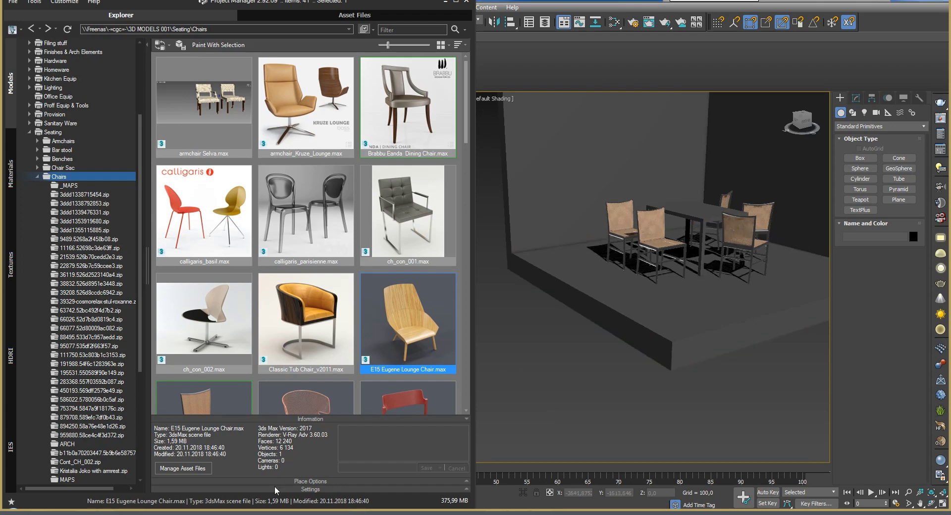
# Expand Place Options, switch Place Mode to Default and back to By Mouse Click, keeping Place on Scene Objects.
pyautogui.click(467, 481)
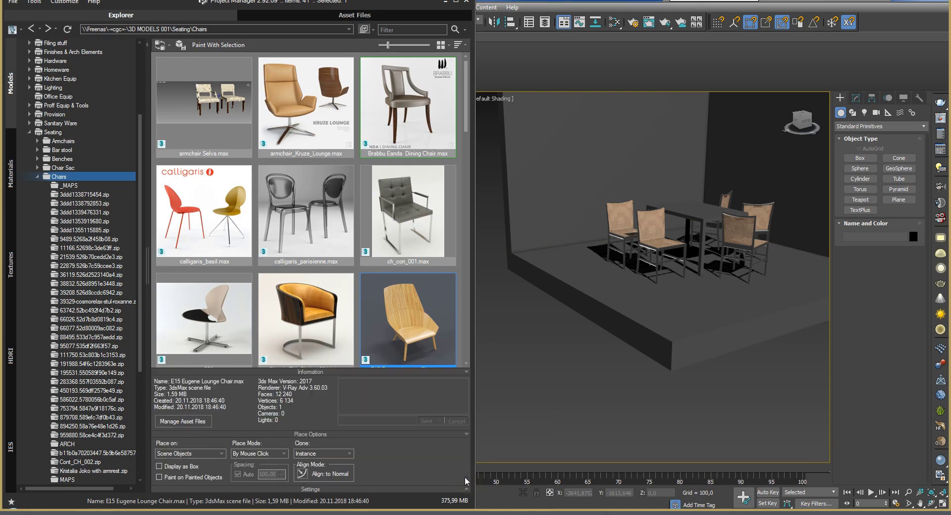
pyautogui.click(283, 455)
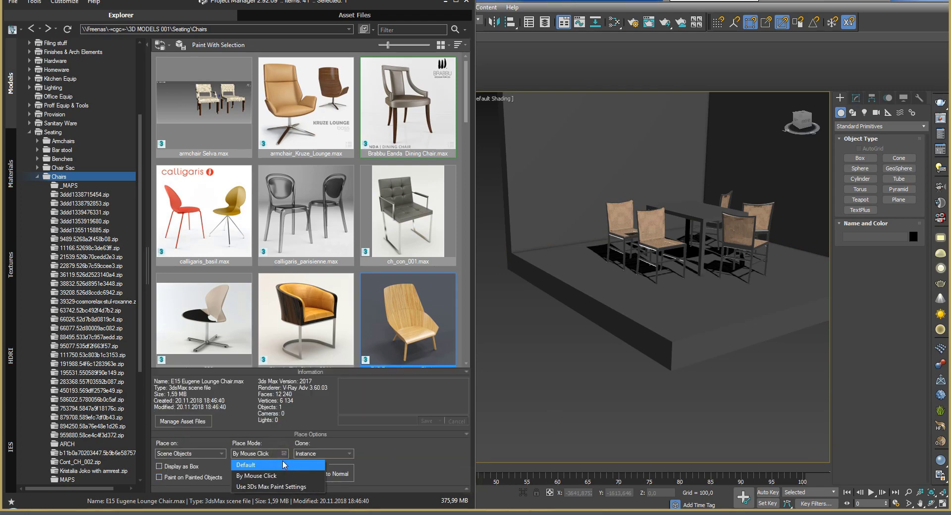
pyautogui.click(260, 463)
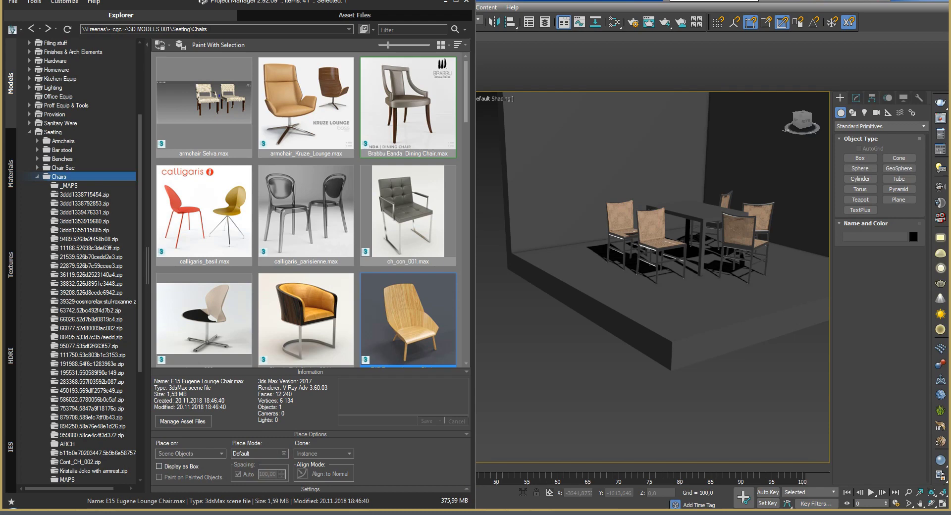
pyautogui.click(284, 454)
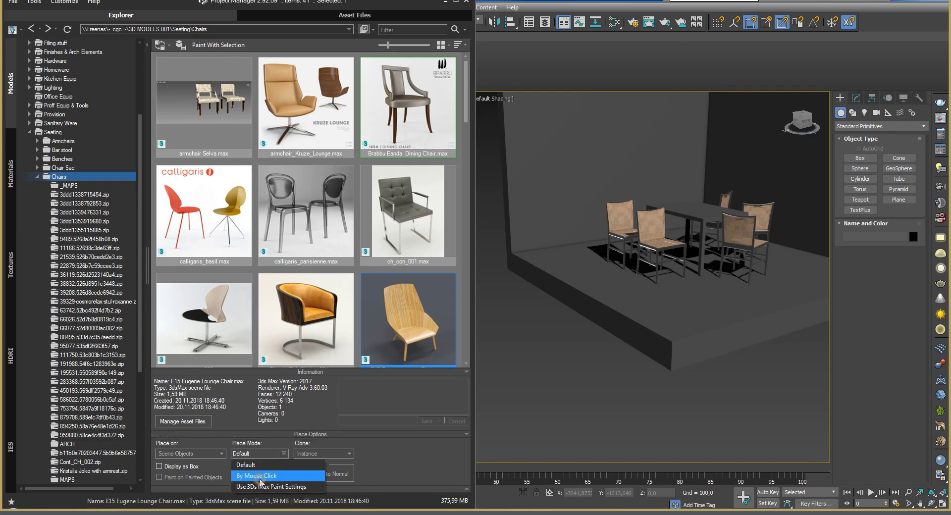
pyautogui.click(260, 477)
pyautogui.click(205, 455)
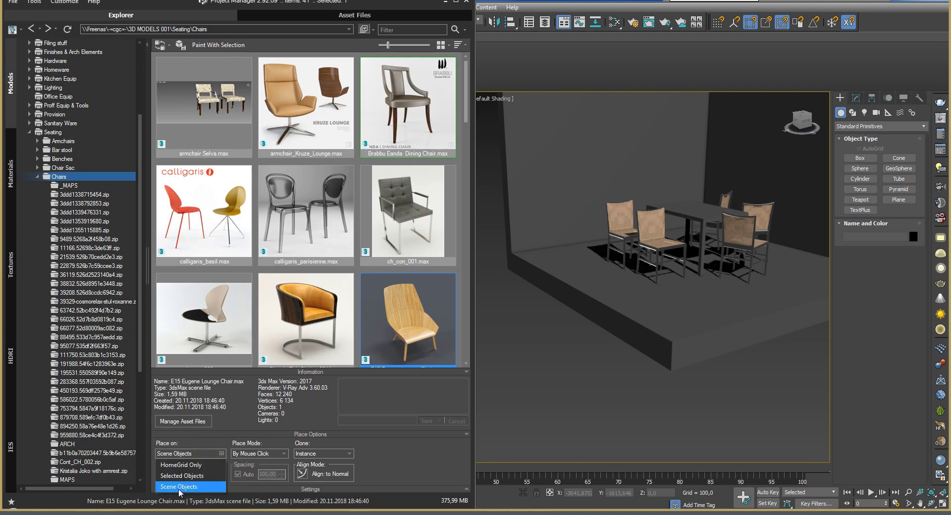
pyautogui.click(179, 488)
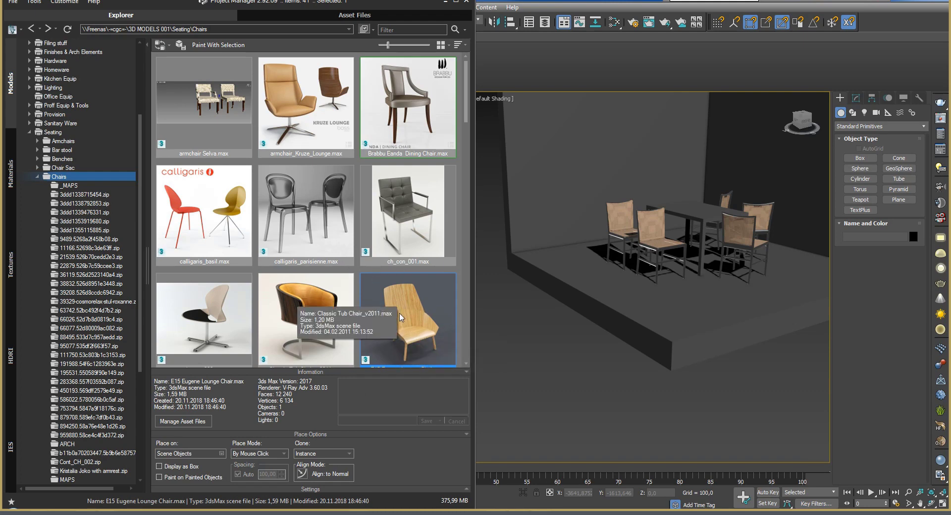
# Drag in the E15 Eugene Lounge Chair and place instances on the floor, back wall and mid-air.
pyautogui.moveTo(407, 304); pyautogui.dragTo(572, 335)
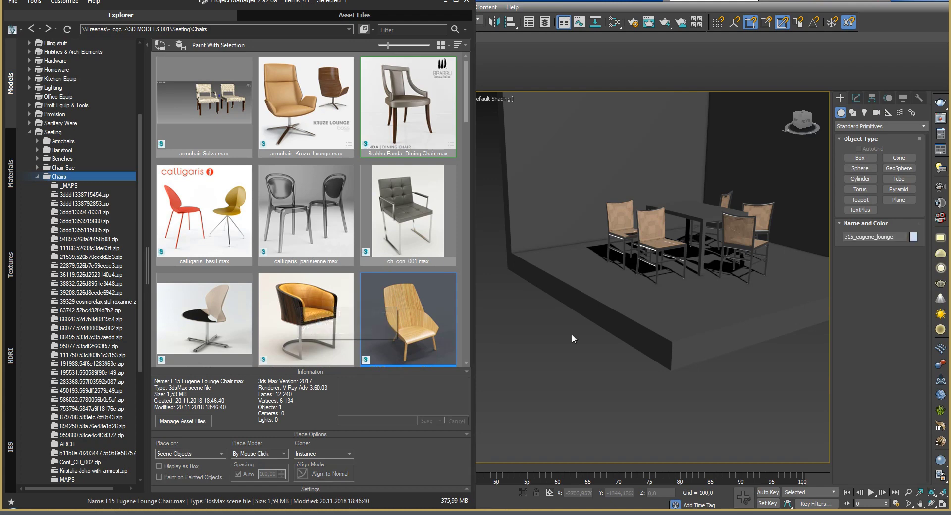
pyautogui.click(572, 263)
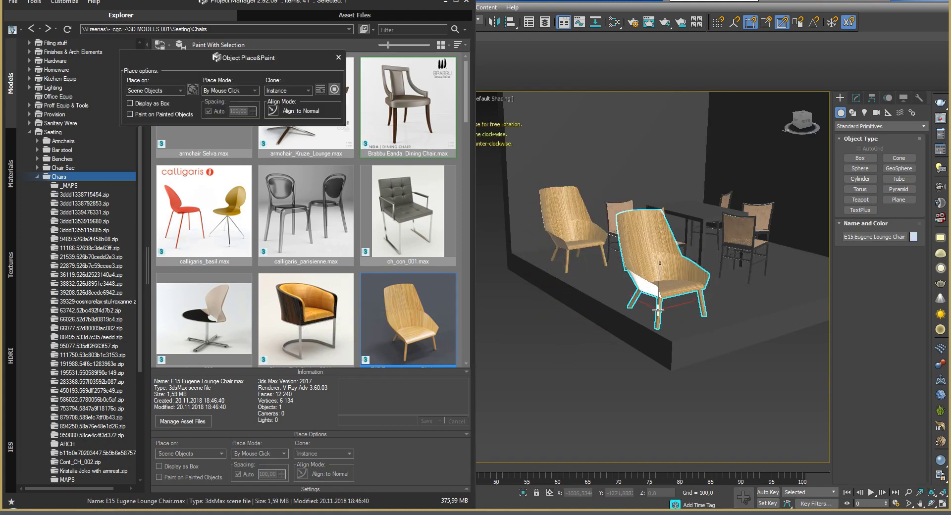
pyautogui.click(667, 307)
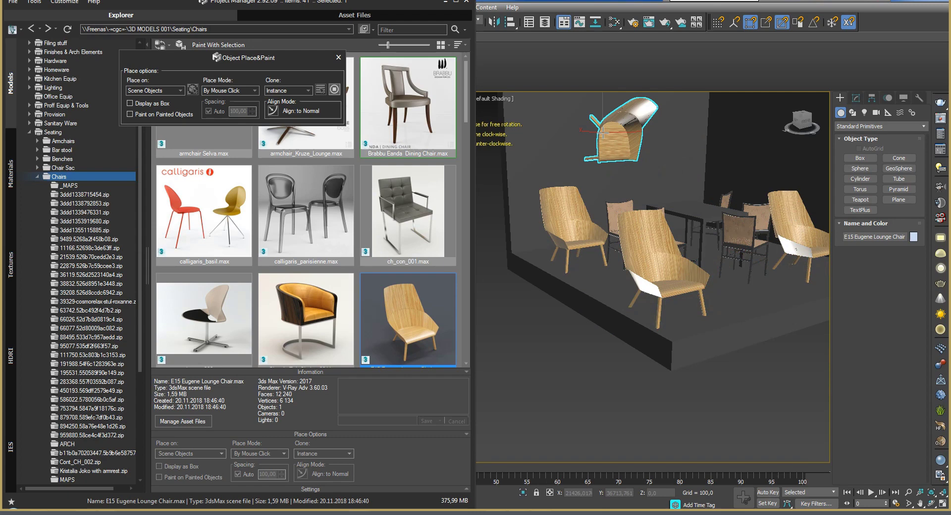
pyautogui.click(570, 126)
pyautogui.moveTo(701, 165); pyautogui.dragTo(691, 228, button='middle')
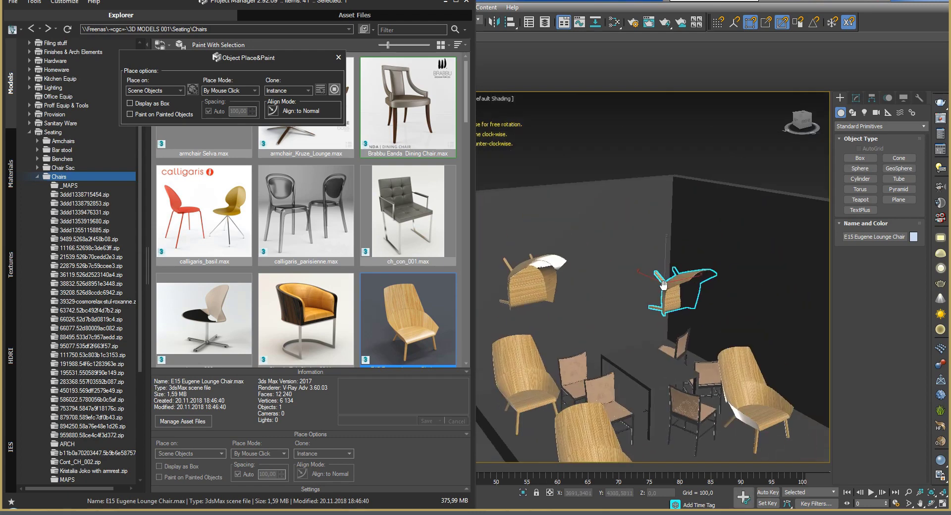
pyautogui.click(658, 218)
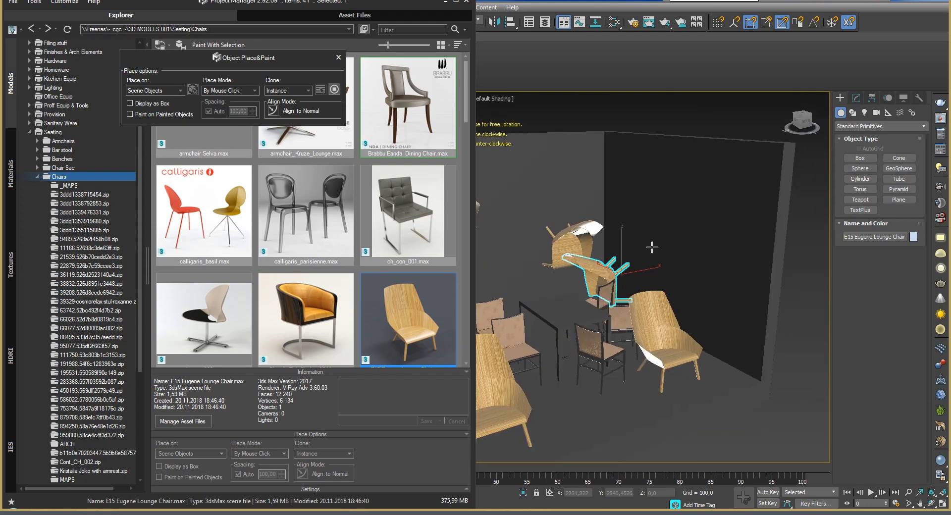
pyautogui.click(679, 208)
pyautogui.moveTo(679, 208)
pyautogui.mouseDown(button='middle')
pyautogui.moveTo(705, 248)
pyautogui.moveTo(689, 392)
pyautogui.moveTo(706, 388)
pyautogui.mouseUp(button='middle')
pyautogui.rightClick(705, 249)
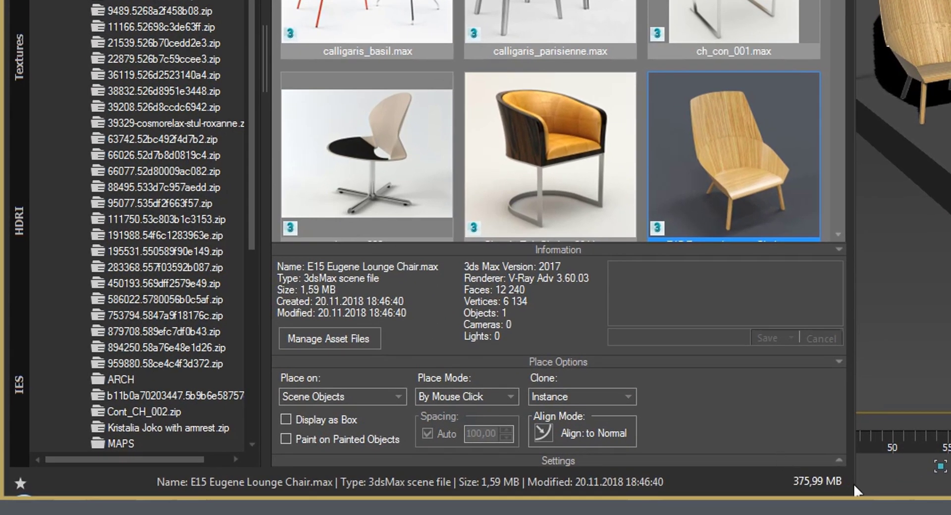
# Review the Exclude Objects by Class options in the merge settings.
pyautogui.click(840, 460)
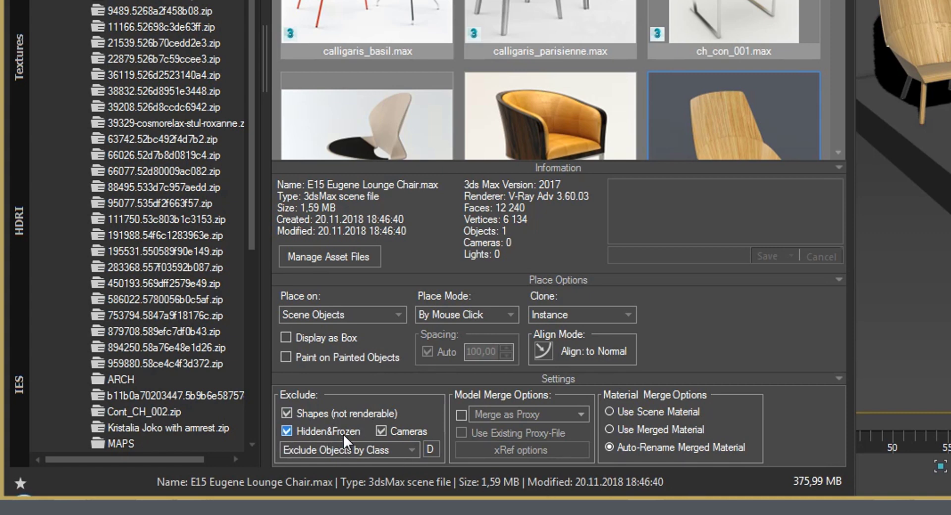
pyautogui.click(410, 451)
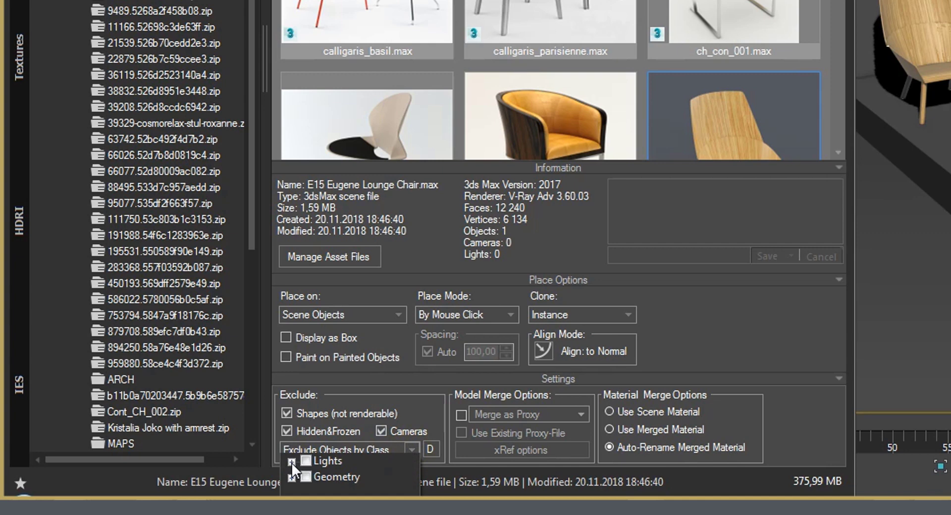
pyautogui.click(748, 382)
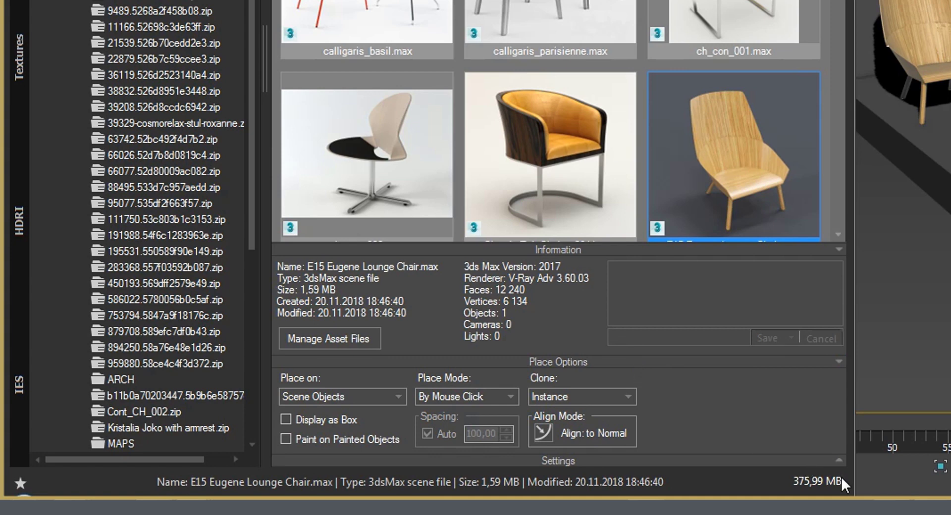
# Tick Merge as Proxy in Model Merge Options, keeping the Merge as Proxy mode.
pyautogui.click(837, 459)
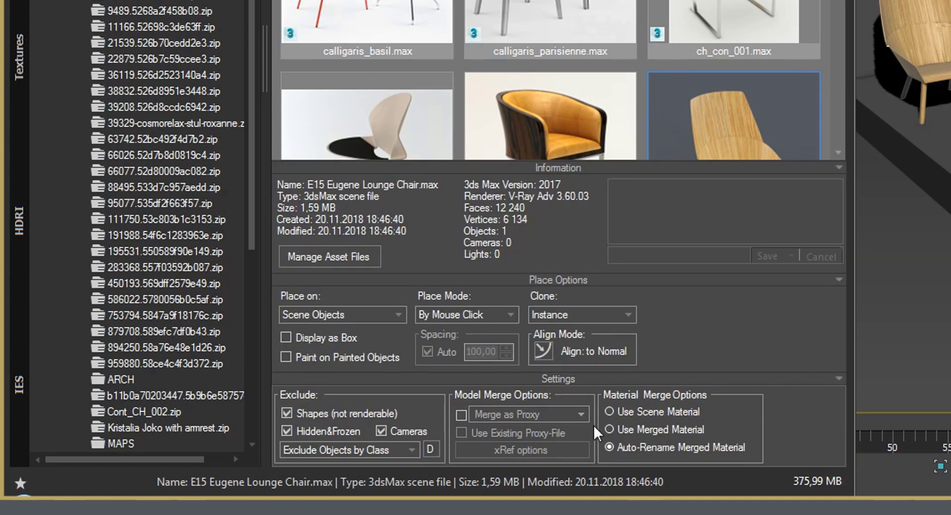
pyautogui.click(461, 416)
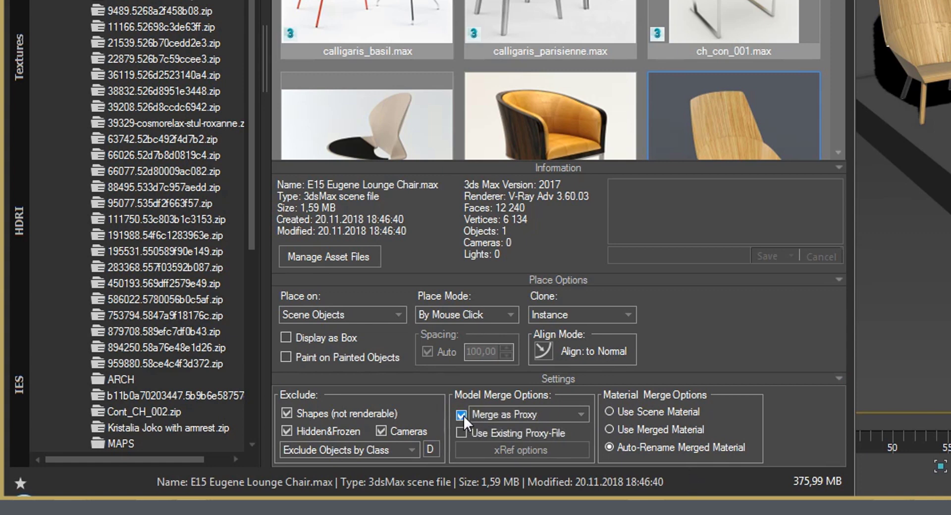
pyautogui.click(584, 416)
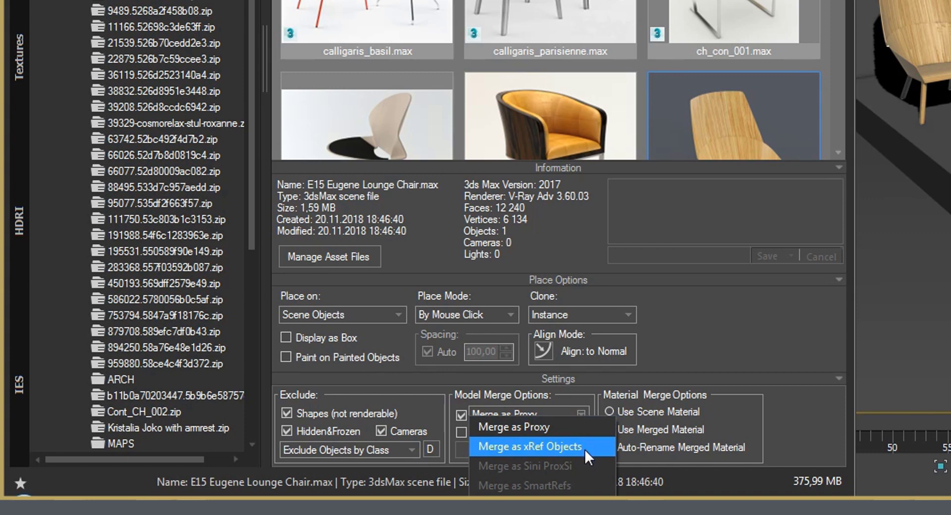
pyautogui.click(708, 352)
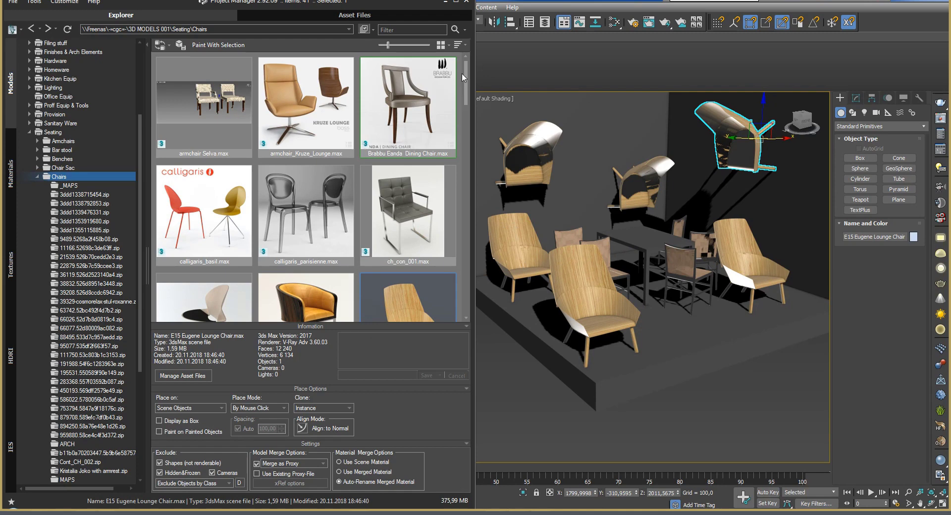
# Drag armchair_Kruze_Lounge.max beside the dining table as a proxy and check its Mesh file path.
pyautogui.click(300, 115)
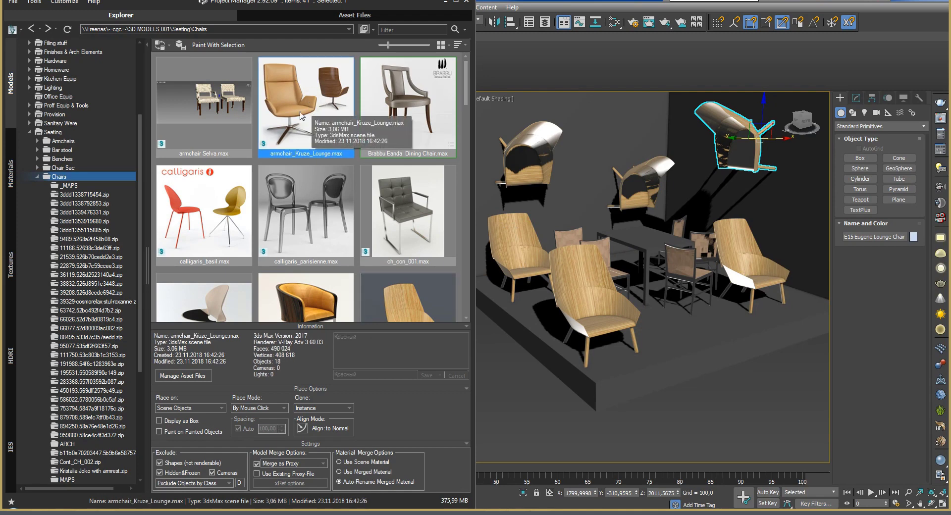
pyautogui.moveTo(301, 116); pyautogui.dragTo(534, 195)
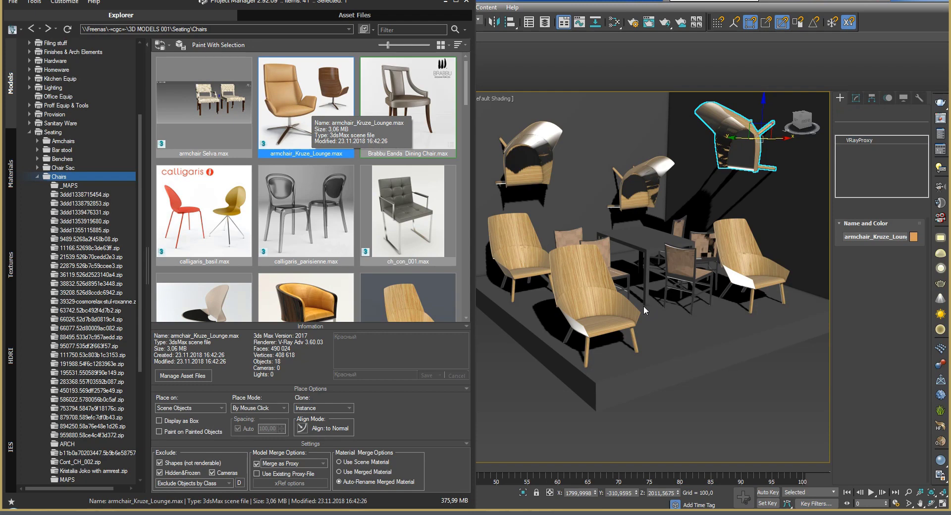
pyautogui.scroll(5, 643, 305)
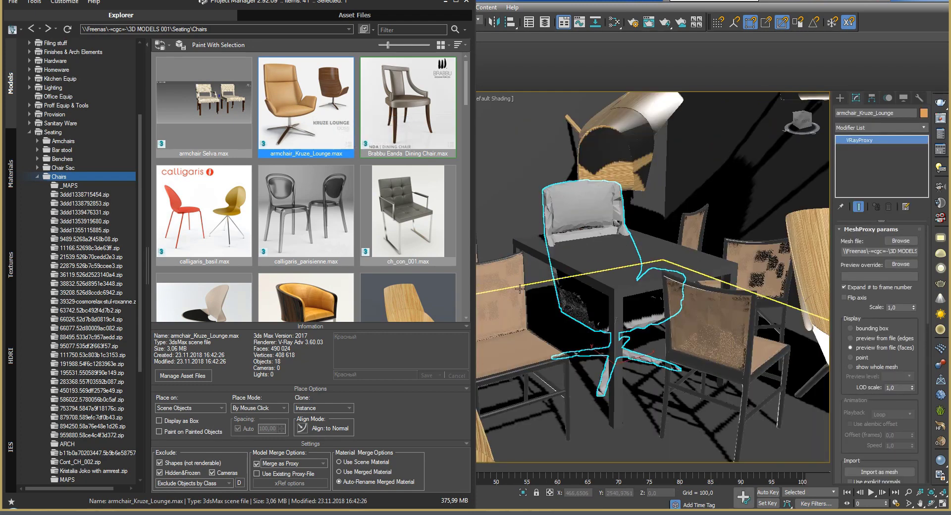
pyautogui.moveTo(635, 342); pyautogui.dragTo(633, 298, button='middle')
pyautogui.scroll(-5, 633, 298)
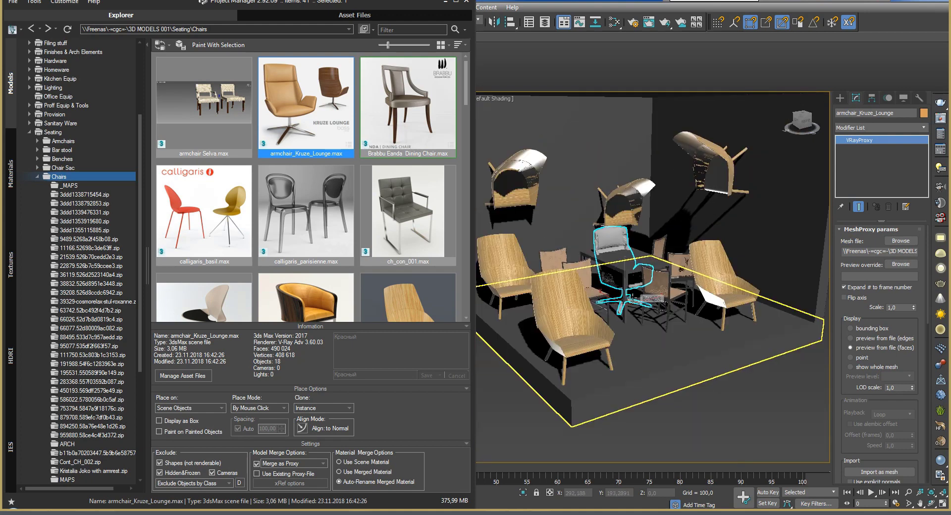
pyautogui.click(855, 251)
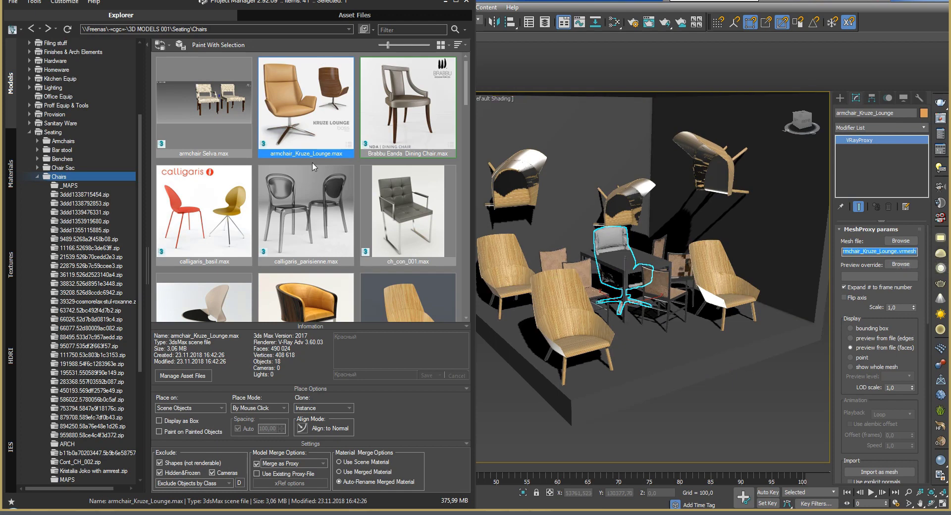
# Refresh the library and view the armchair_Kruze_Lounge.vrmesh details and Material Merge Options.
pyautogui.click(67, 29)
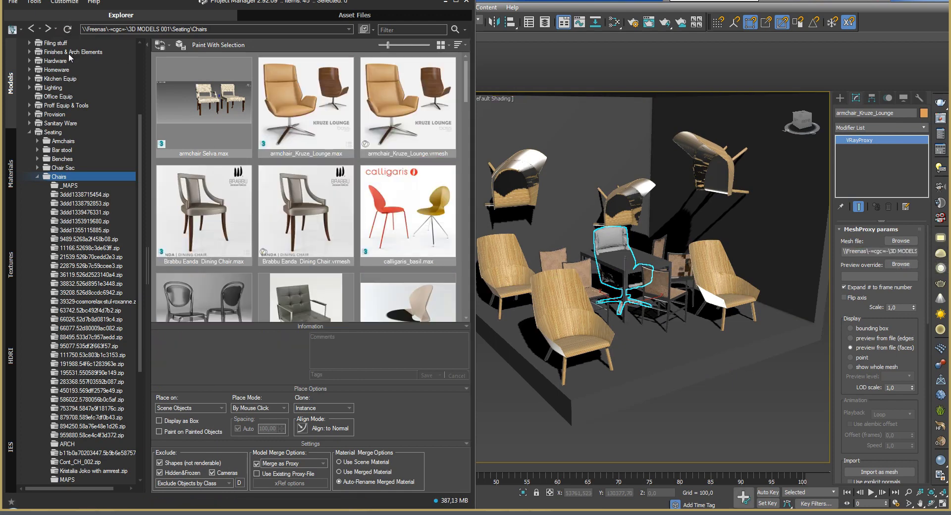
pyautogui.click(402, 135)
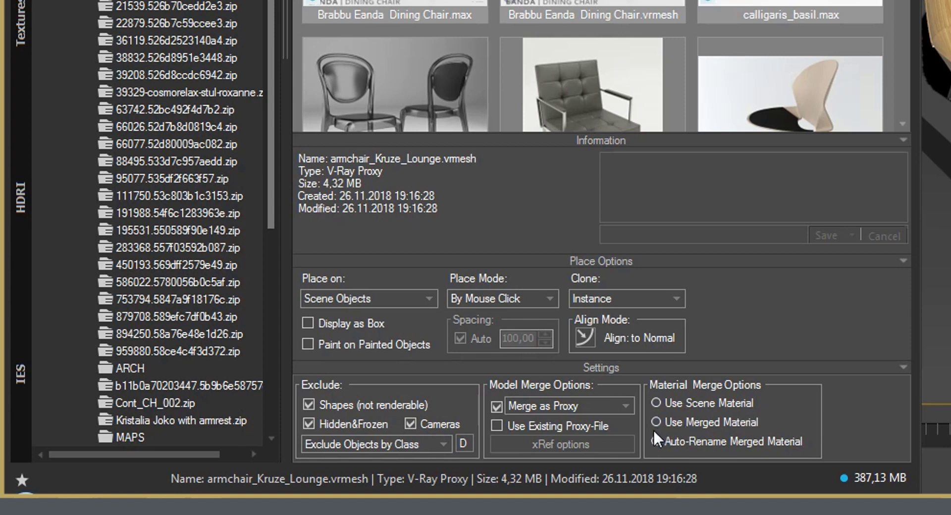
pyautogui.click(714, 424)
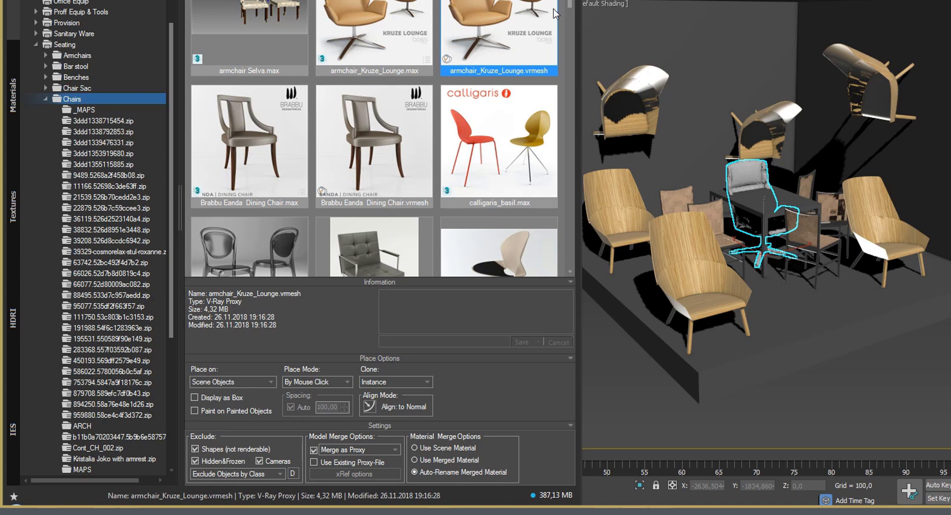
# Search&Relink SEAT-DCH-001.max's five missing textures in Manage Asset Files and apply the changes.
pyautogui.moveTo(572, 2); pyautogui.dragTo(553, 159)
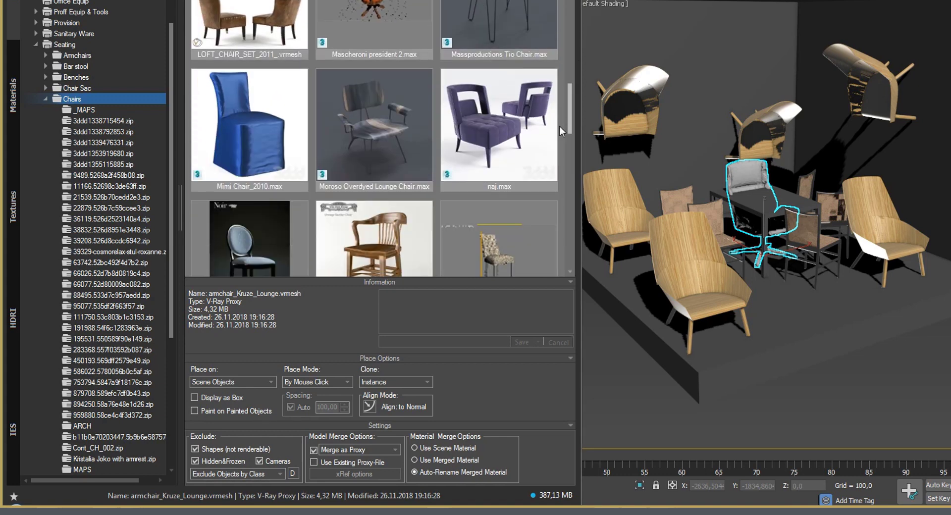
pyautogui.scroll(-2, 553, 159)
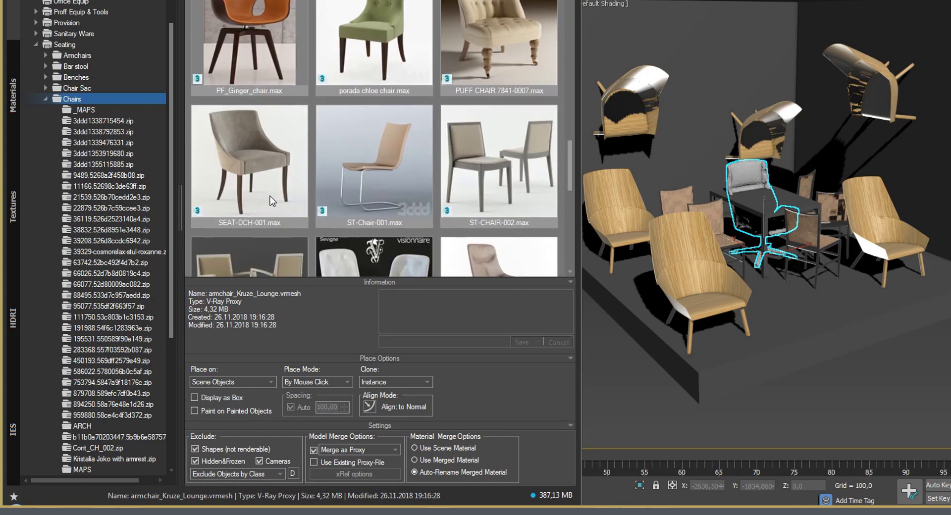
pyautogui.click(261, 173)
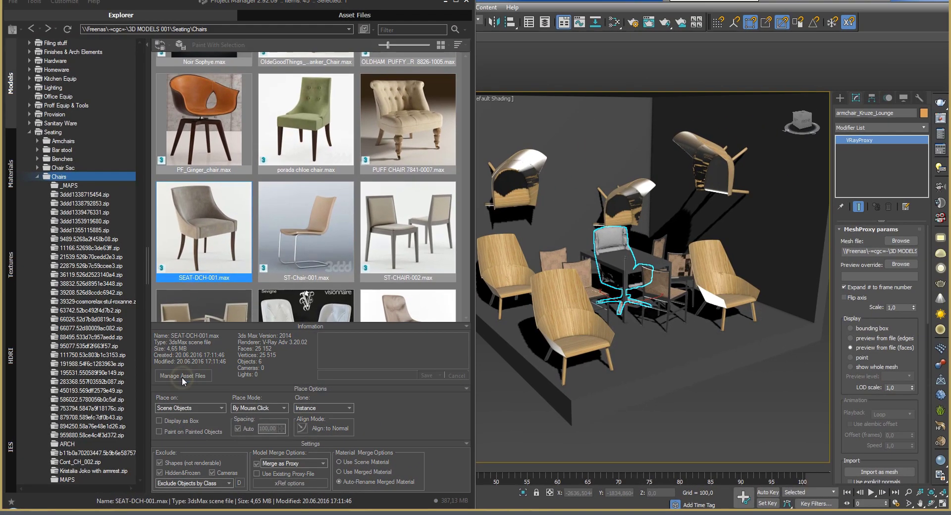
pyautogui.click(183, 377)
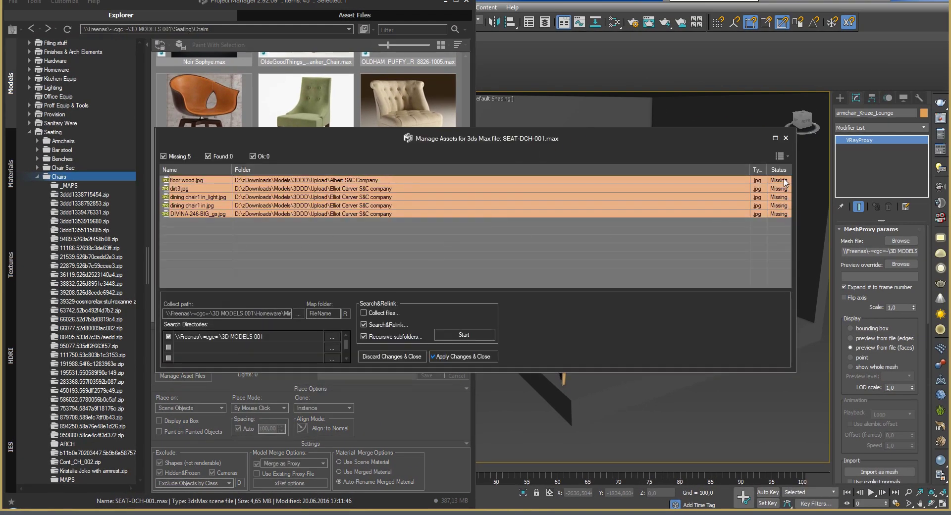
pyautogui.click(460, 338)
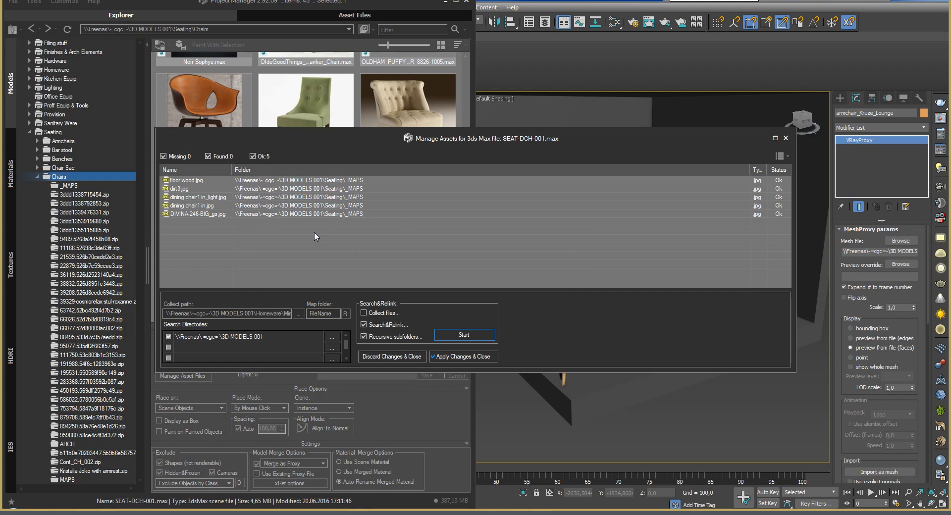
pyautogui.click(453, 359)
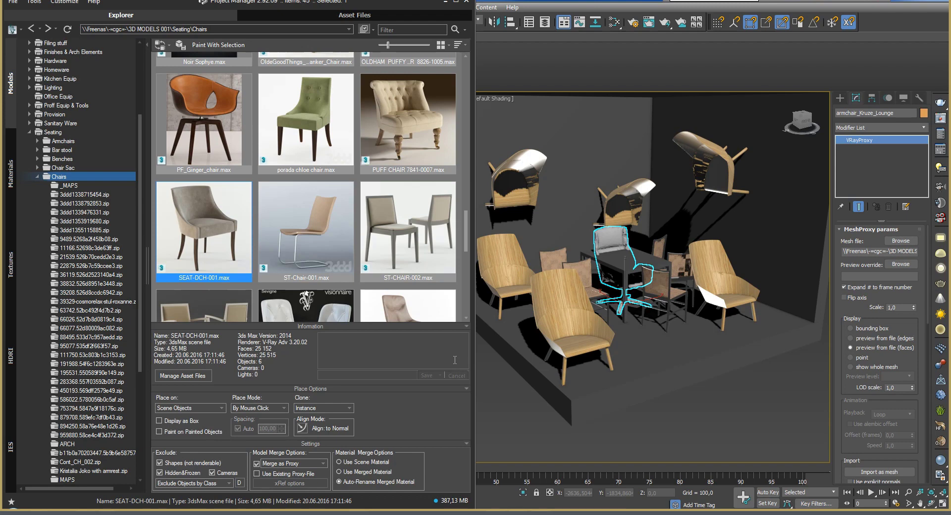